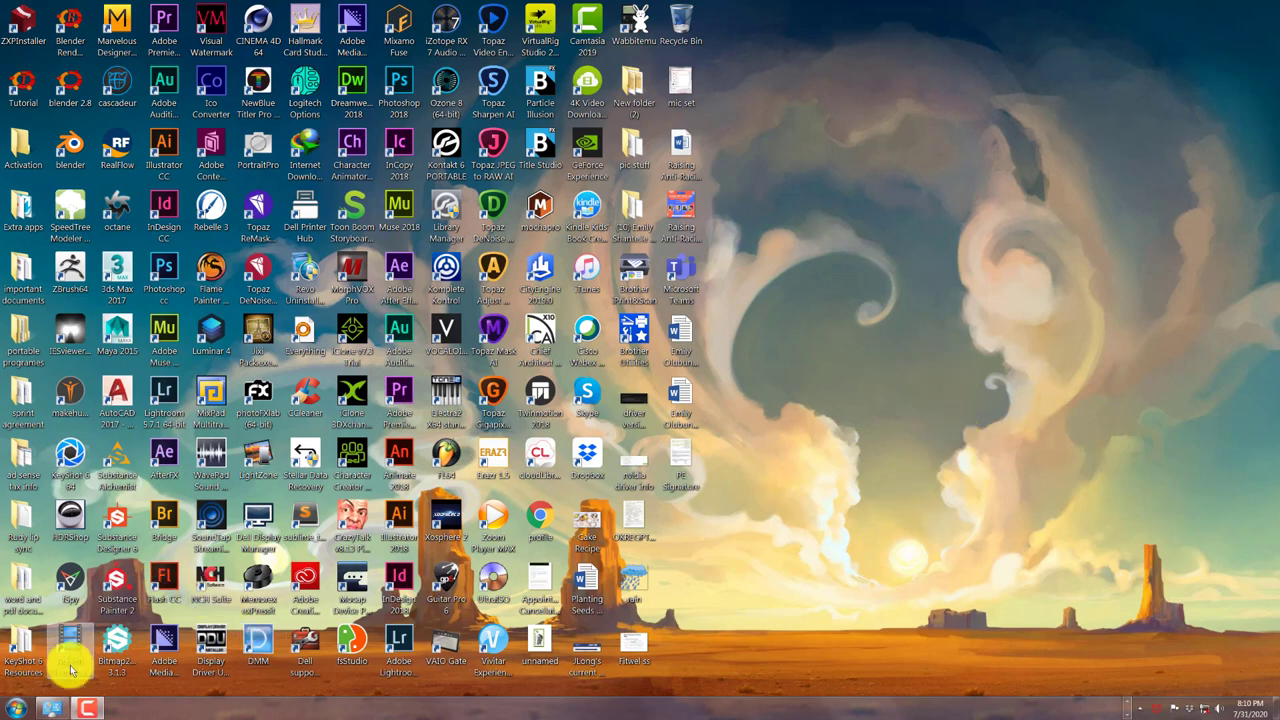
{"action": "left_click", "coordinate": [1110, 708]}
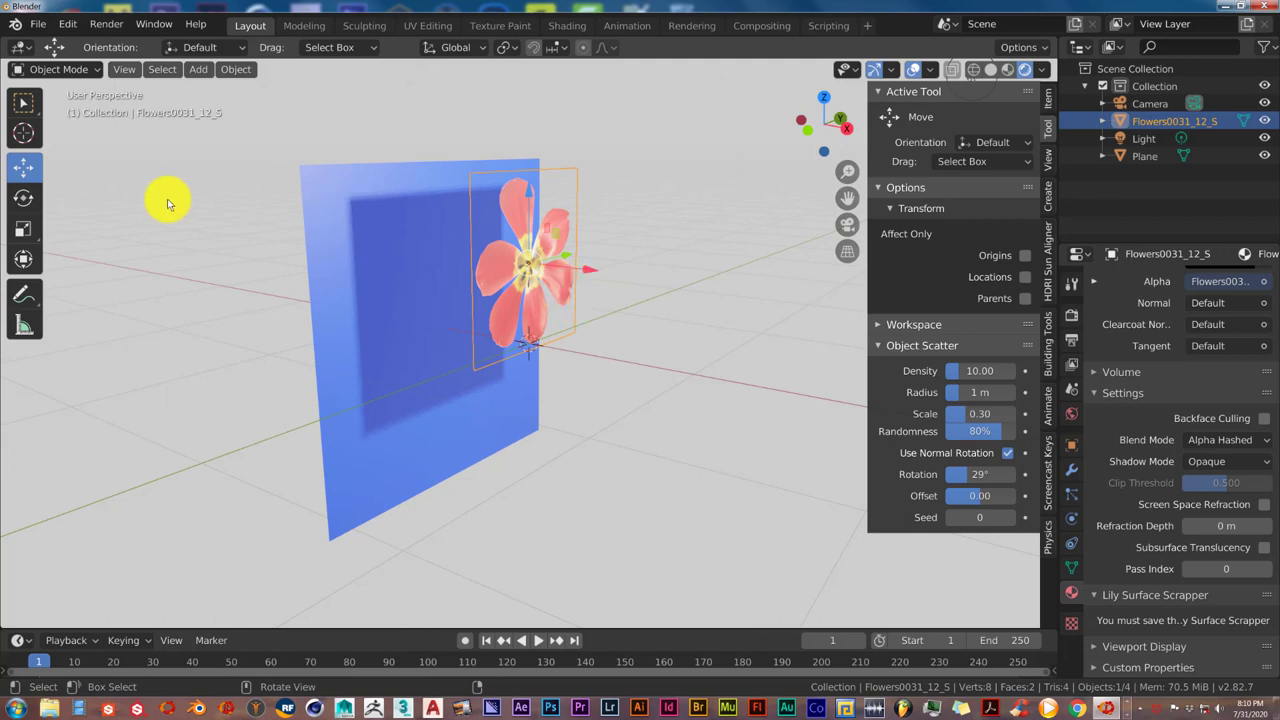
{"action": "left_click", "coordinate": [66, 26]}
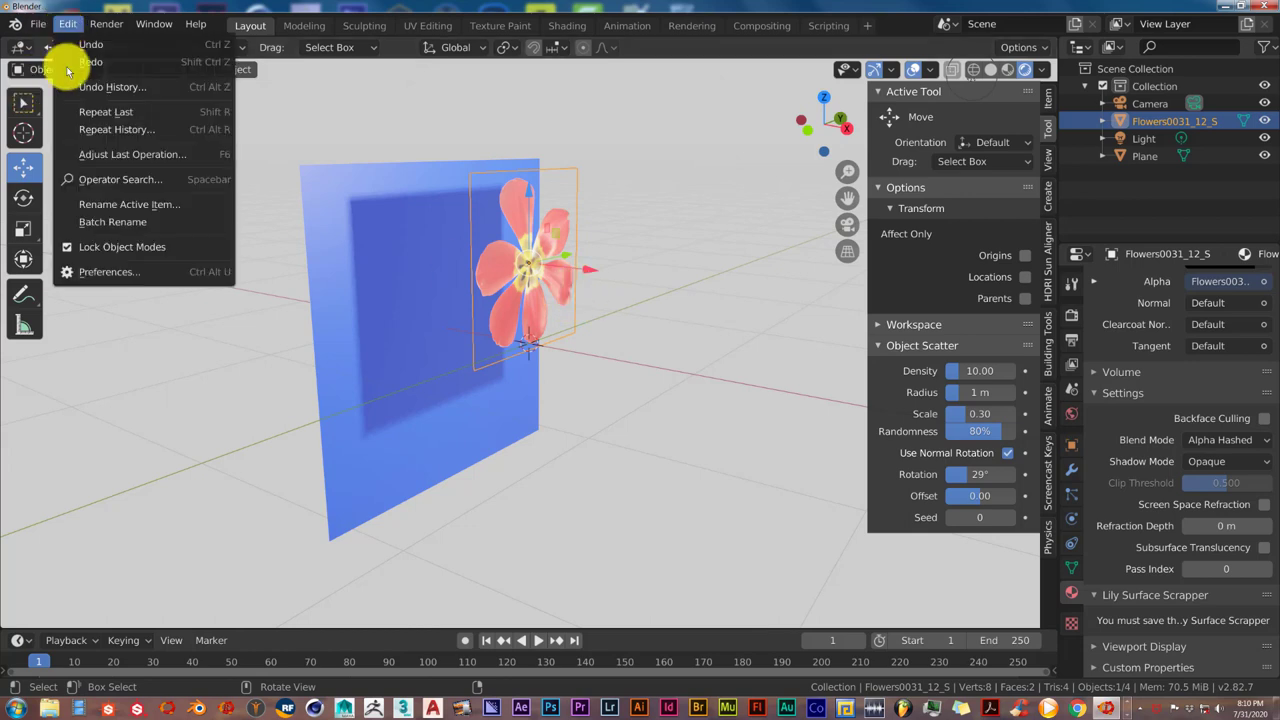
{"action": "left_click", "coordinate": [78, 271]}
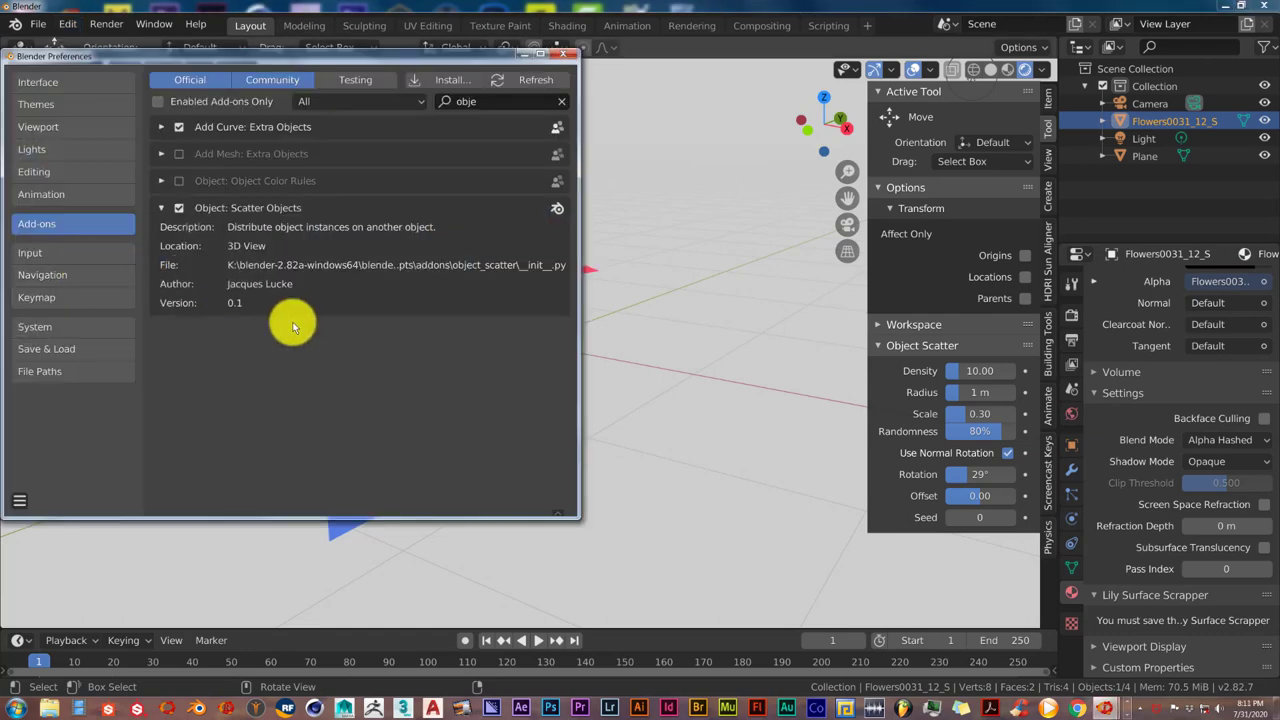
{"action": "left_click", "coordinate": [560, 101]}
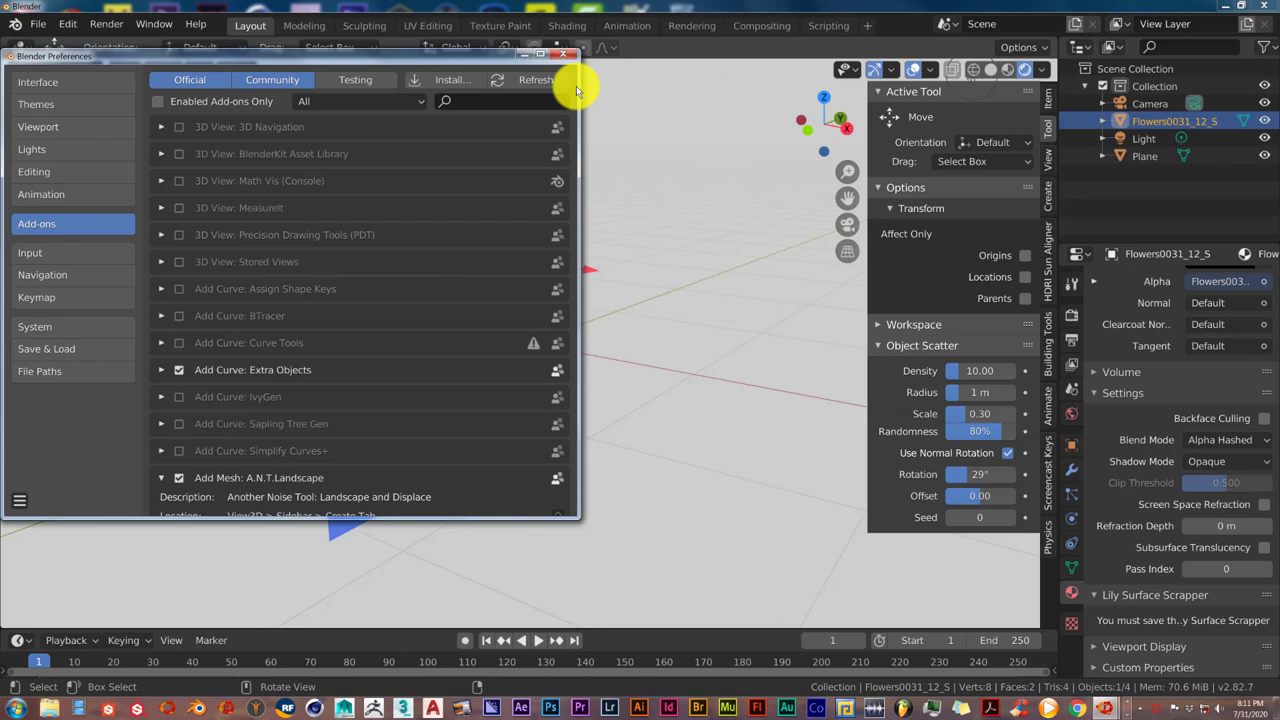
{"action": "left_click", "coordinate": [478, 101]}
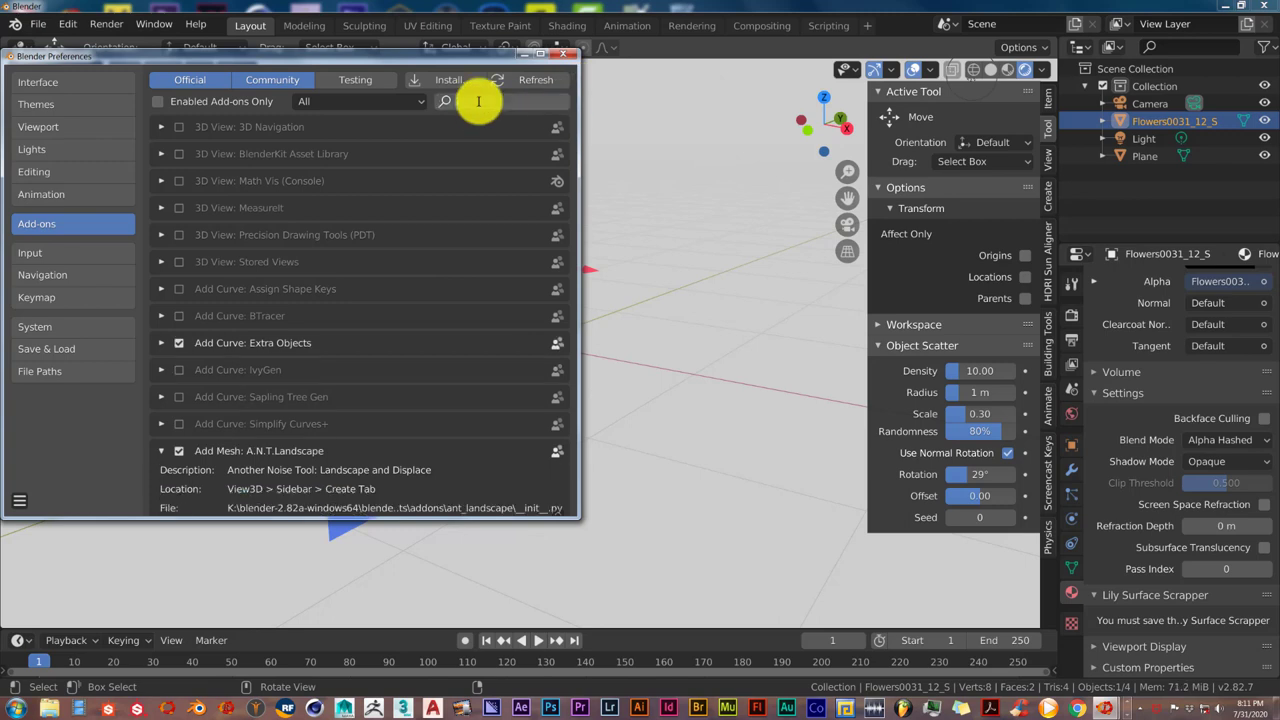
{"action": "type", "text": "image"}
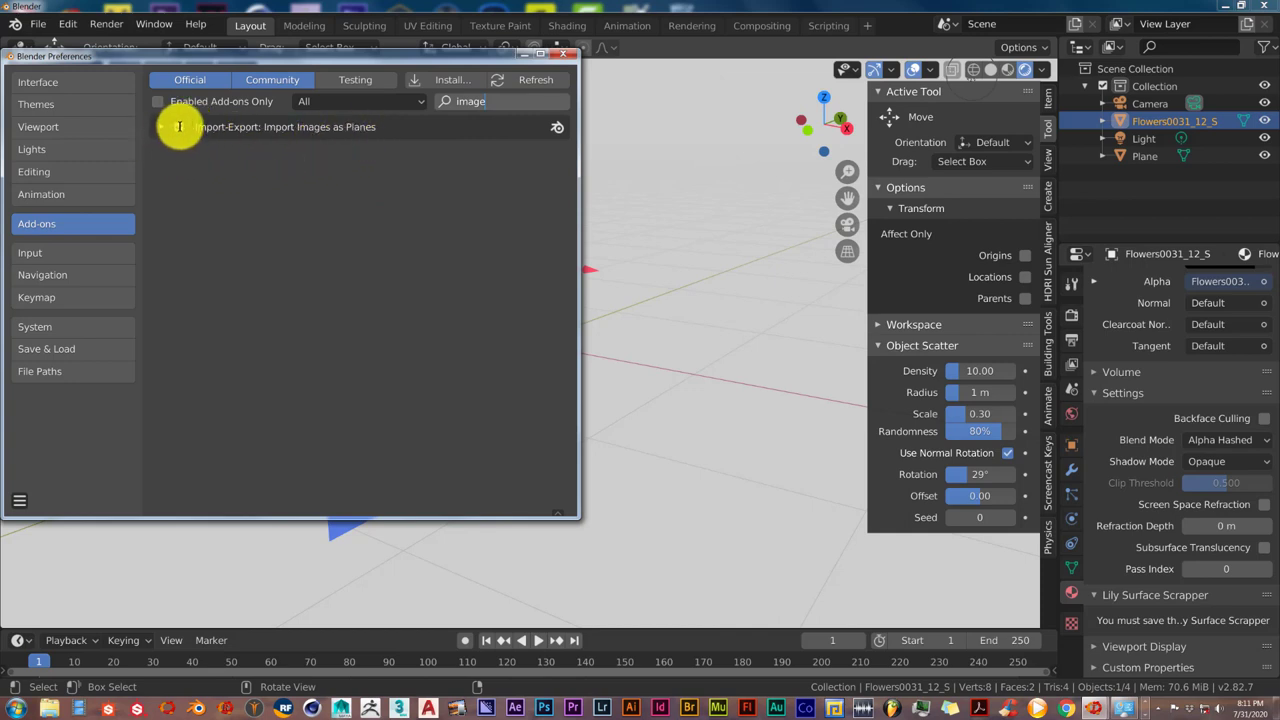
{"action": "left_click", "coordinate": [563, 53]}
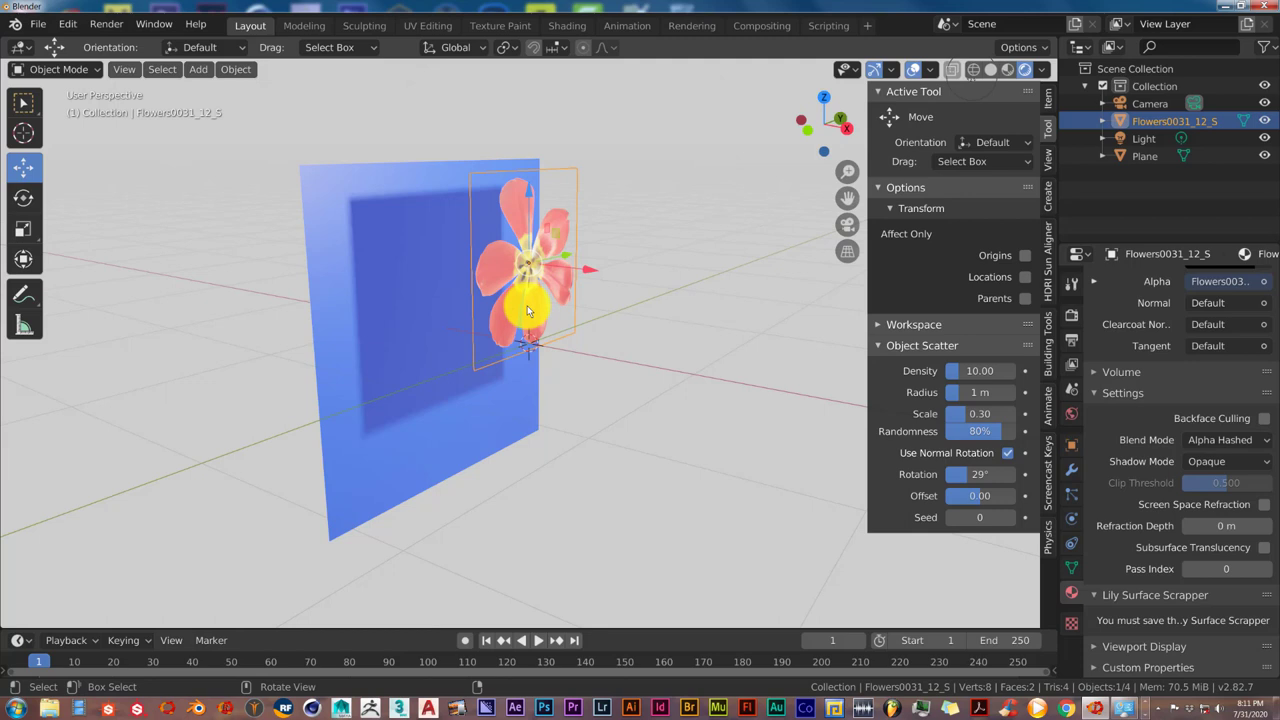
Zoom in and orbit the view to see the flower plane and its square shadow from a new angle
{"action": "scroll", "coordinate": [530, 340], "scroll_direction": "up", "scroll_amount": 2}
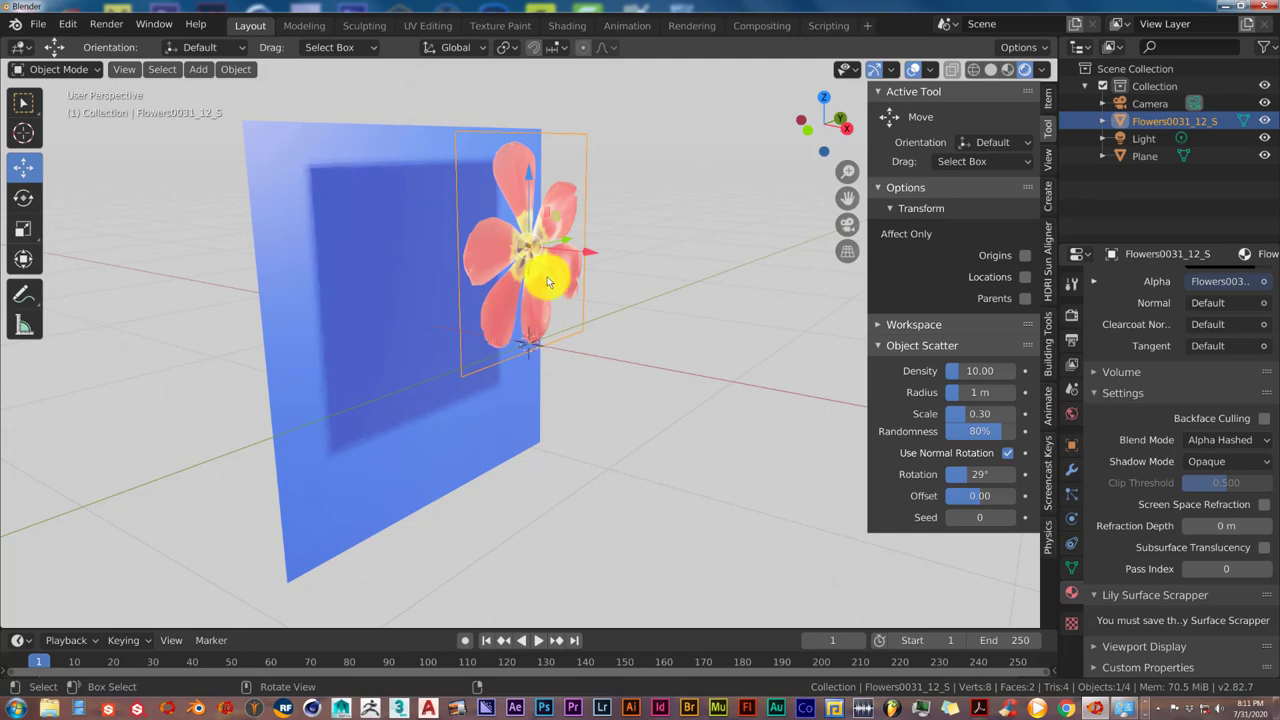
{"action": "mouse_move", "coordinate": [534, 266]}
{"action": "middle_mouse_down"}
{"action": "mouse_move", "coordinate": [563, 280]}
{"action": "mouse_move", "coordinate": [549, 289]}
{"action": "mouse_move", "coordinate": [535, 252]}
{"action": "middle_mouse_up"}
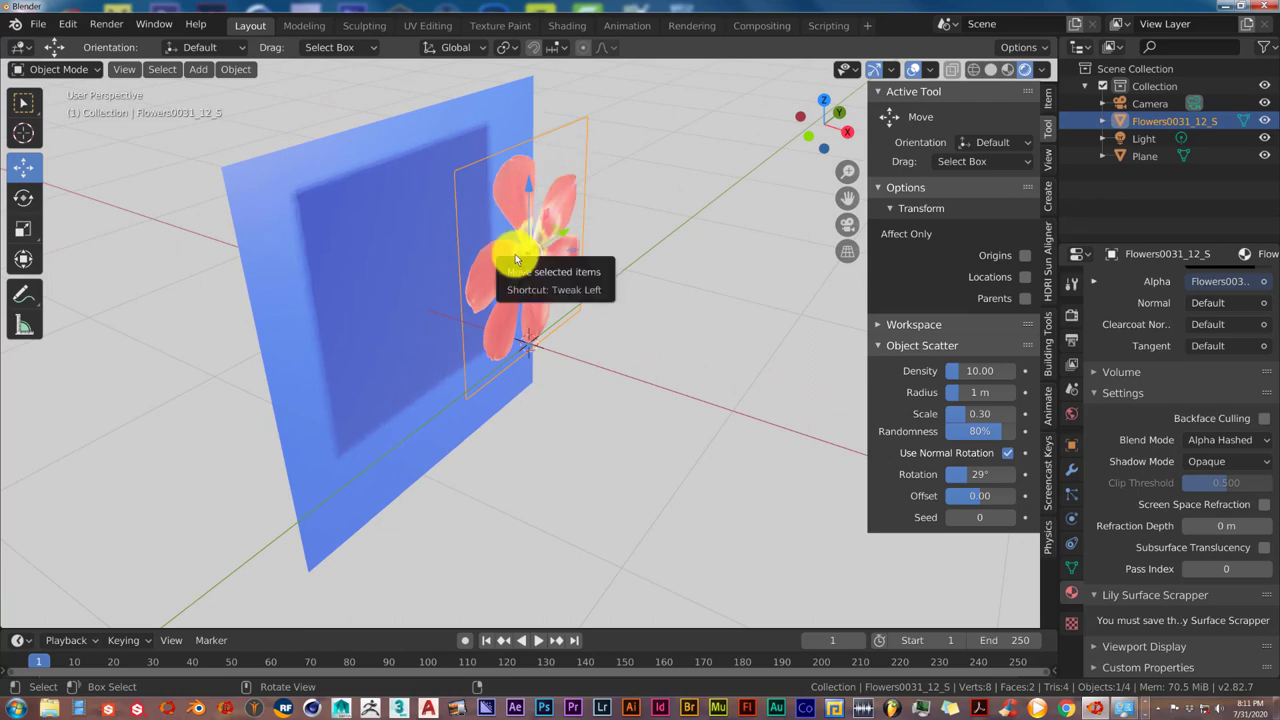
{"action": "middle_click_drag", "start_coordinate": [515, 258], "coordinate": [491, 336]}
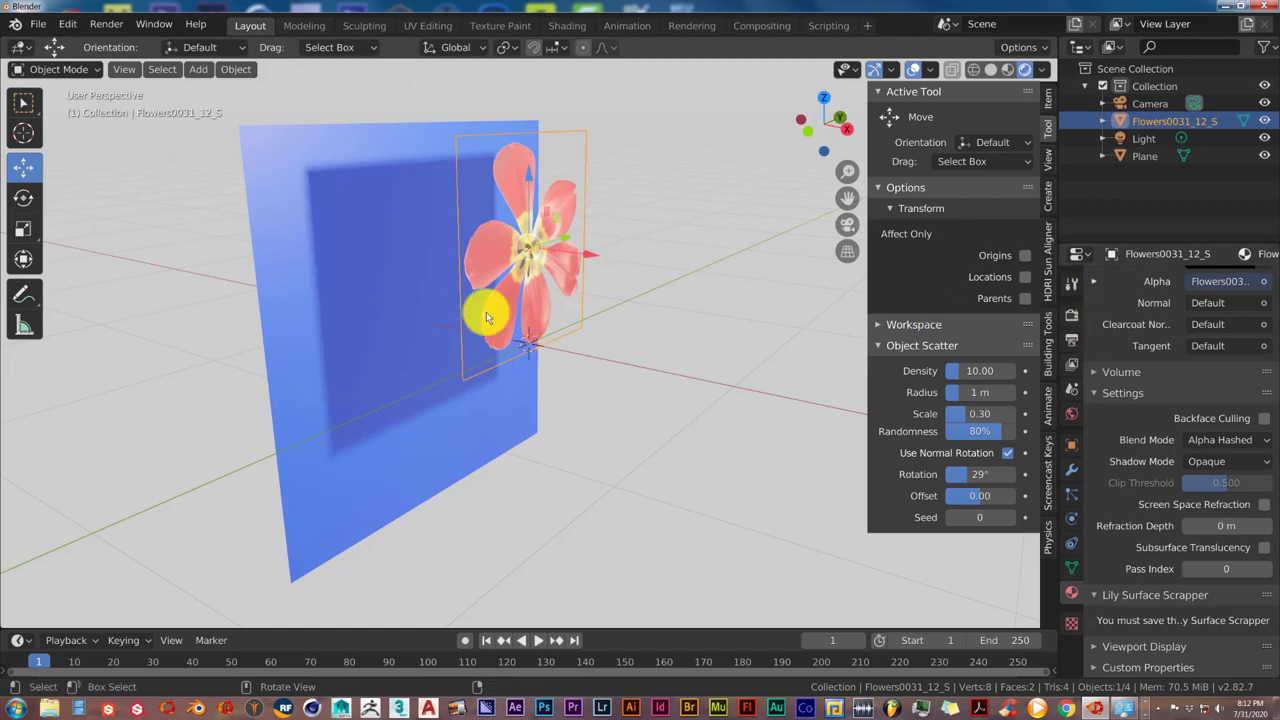
{"action": "scroll", "coordinate": [1119, 384], "scroll_direction": "up", "scroll_amount": 2}
{"action": "scroll", "coordinate": [1095, 376], "scroll_direction": "up", "scroll_amount": 8}
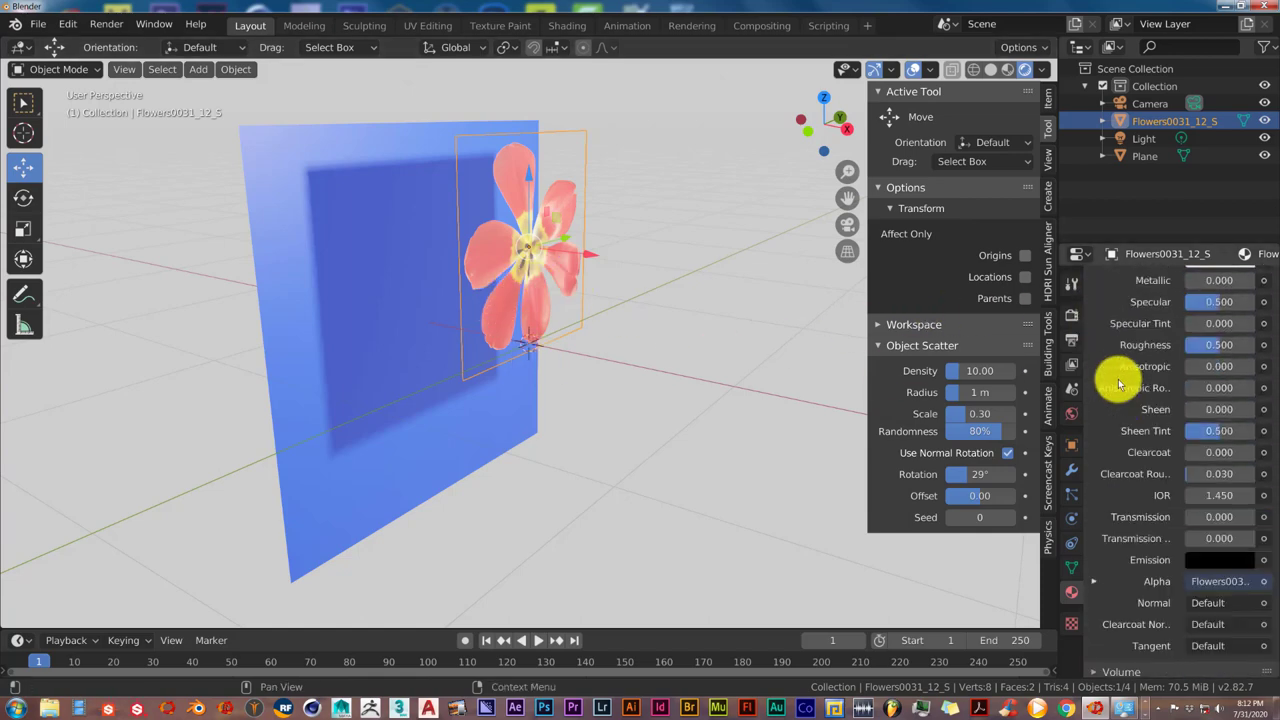
{"action": "left_click", "coordinate": [1072, 318]}
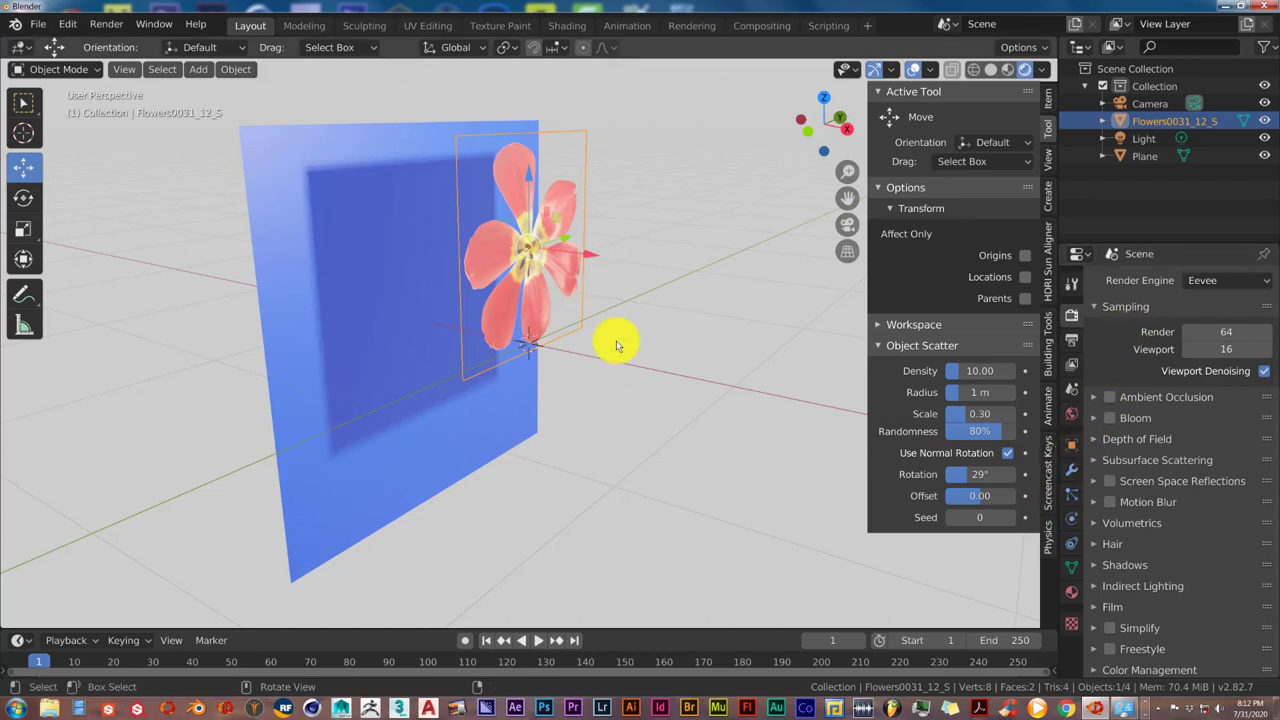
{"action": "middle_click_drag", "start_coordinate": [497, 290], "coordinate": [515, 262]}
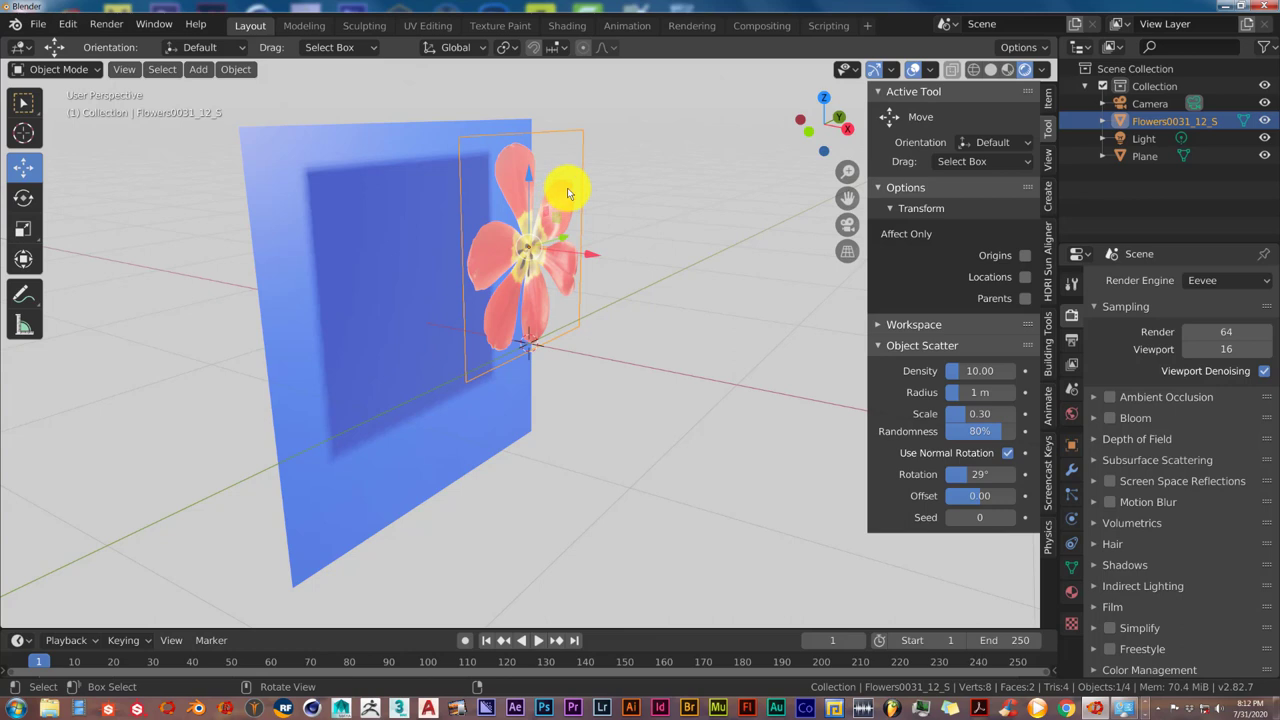
{"action": "left_click", "coordinate": [1073, 594]}
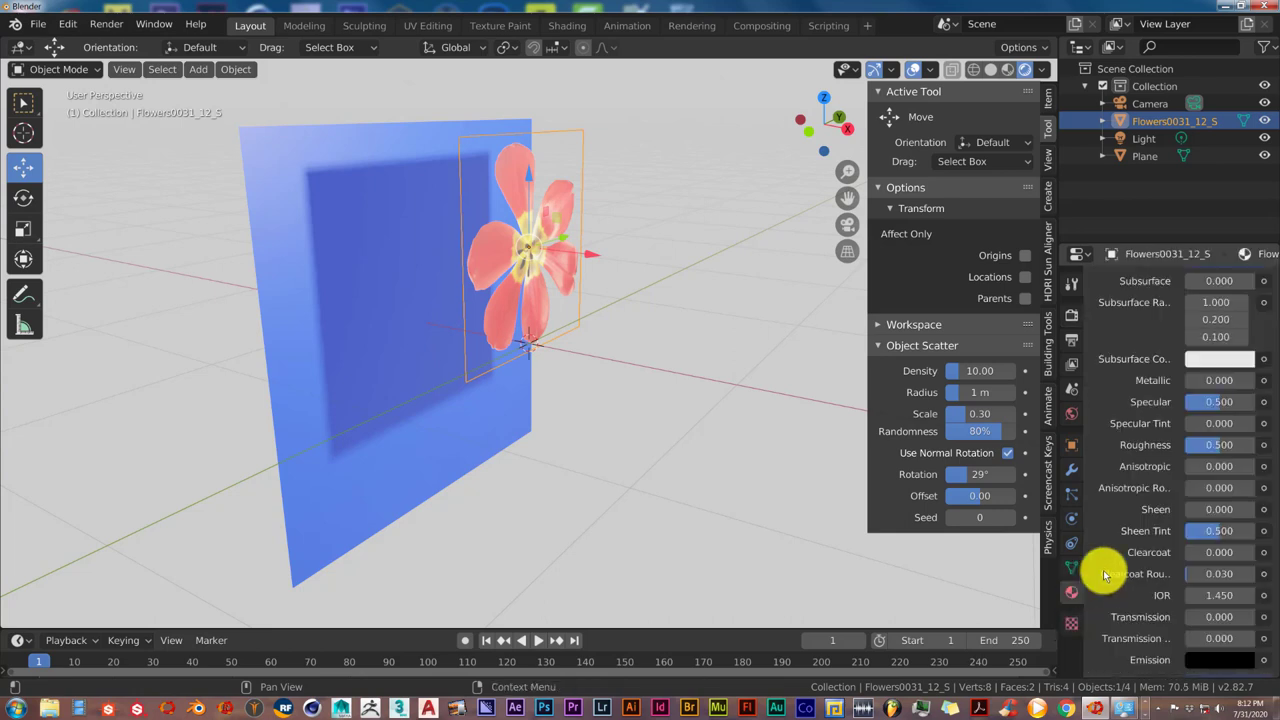
{"action": "scroll", "coordinate": [1103, 570], "scroll_direction": "down", "scroll_amount": 10}
{"action": "scroll", "coordinate": [1105, 575], "scroll_direction": "down", "scroll_amount": 1}
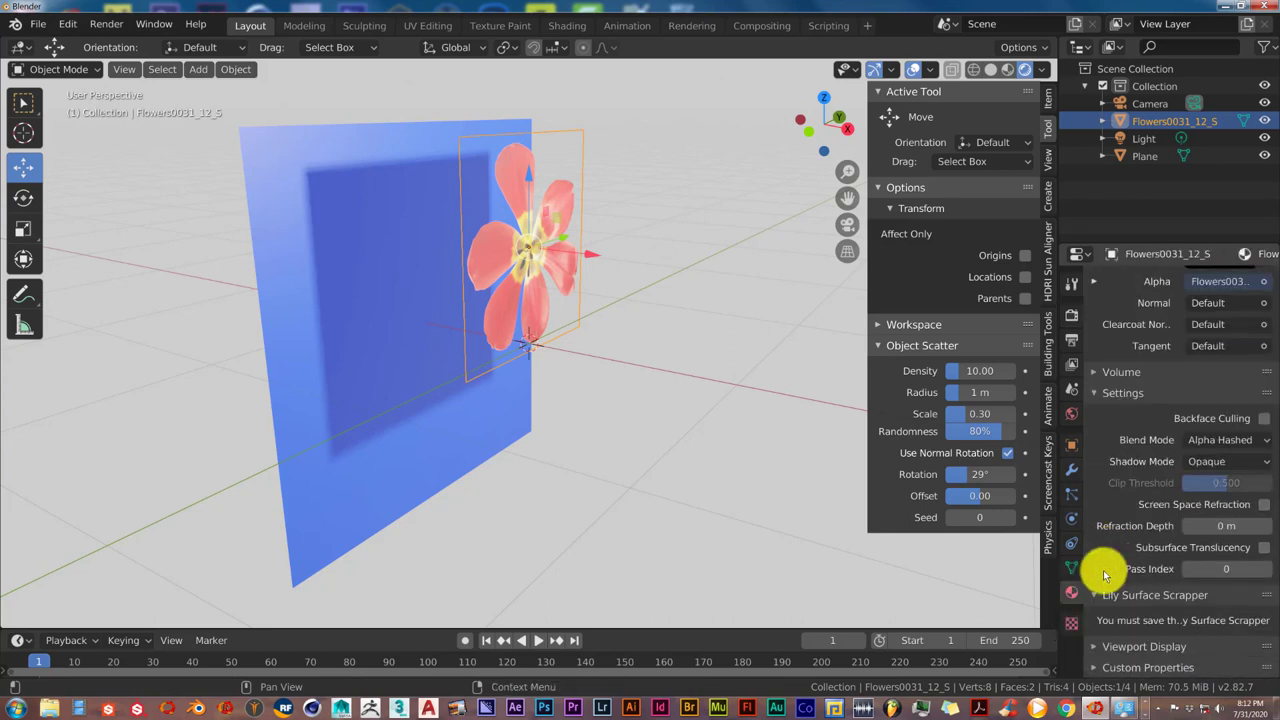
Change the flower material's Shadow Mode from Opaque to Alpha Hashed
{"action": "left_click", "coordinate": [1219, 462]}
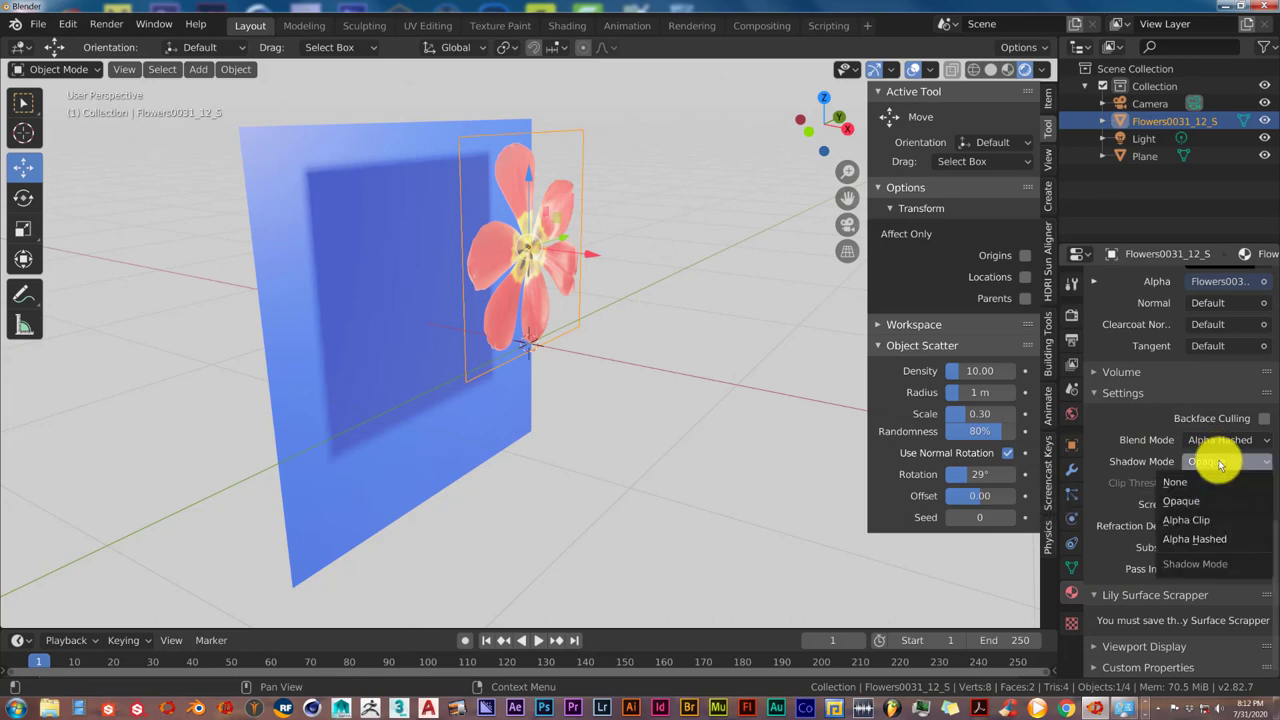
{"action": "left_click", "coordinate": [1205, 539]}
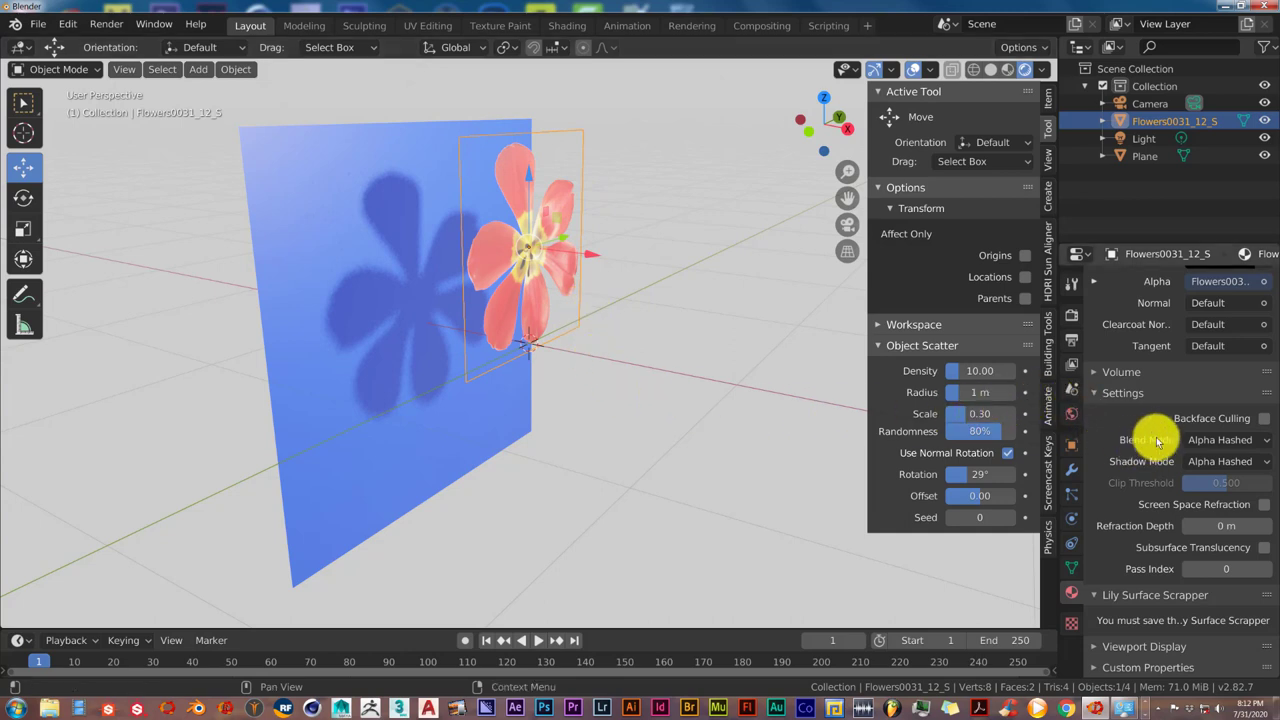
{"action": "left_click", "coordinate": [1205, 441]}
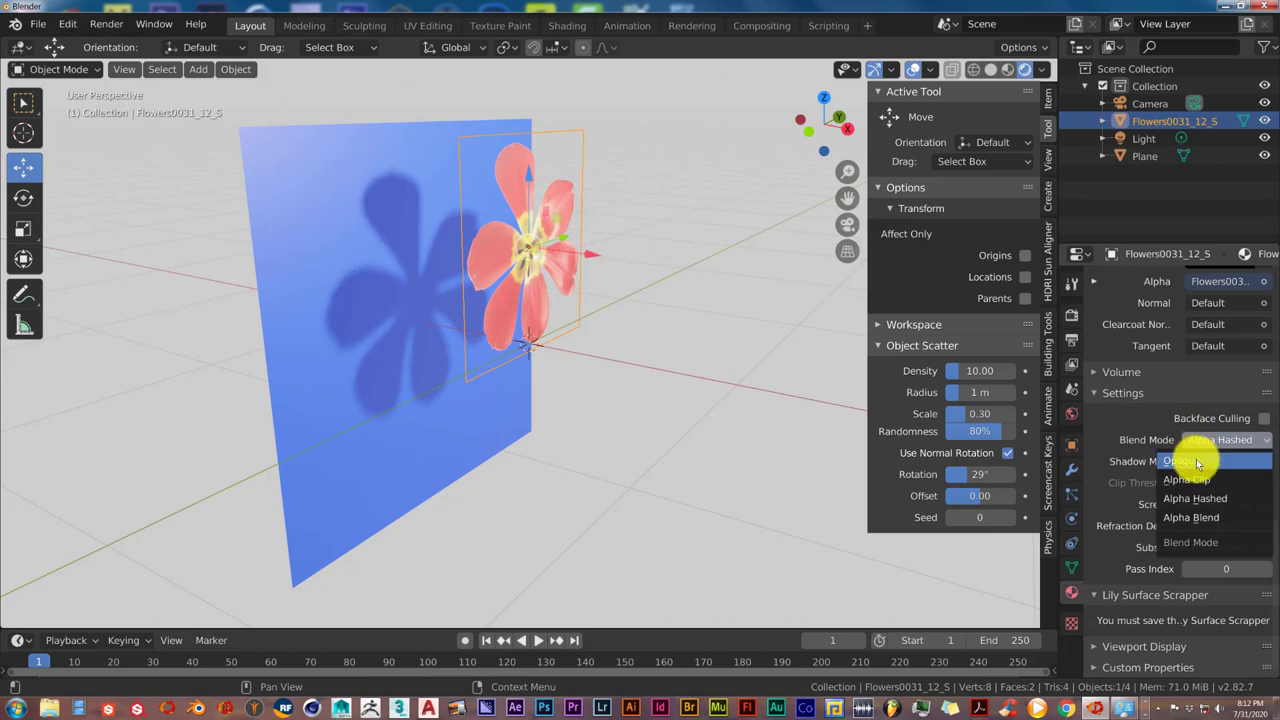
{"action": "left_click", "coordinate": [1197, 461]}
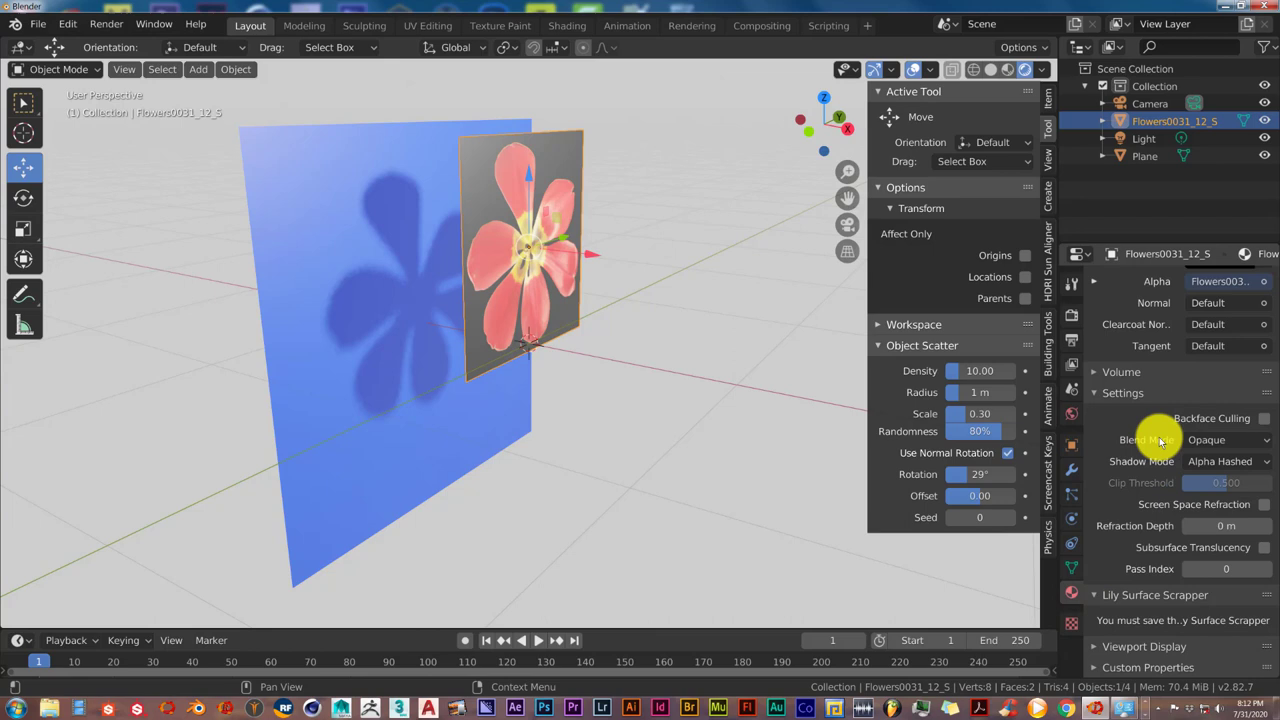
{"action": "left_click", "coordinate": [1208, 440]}
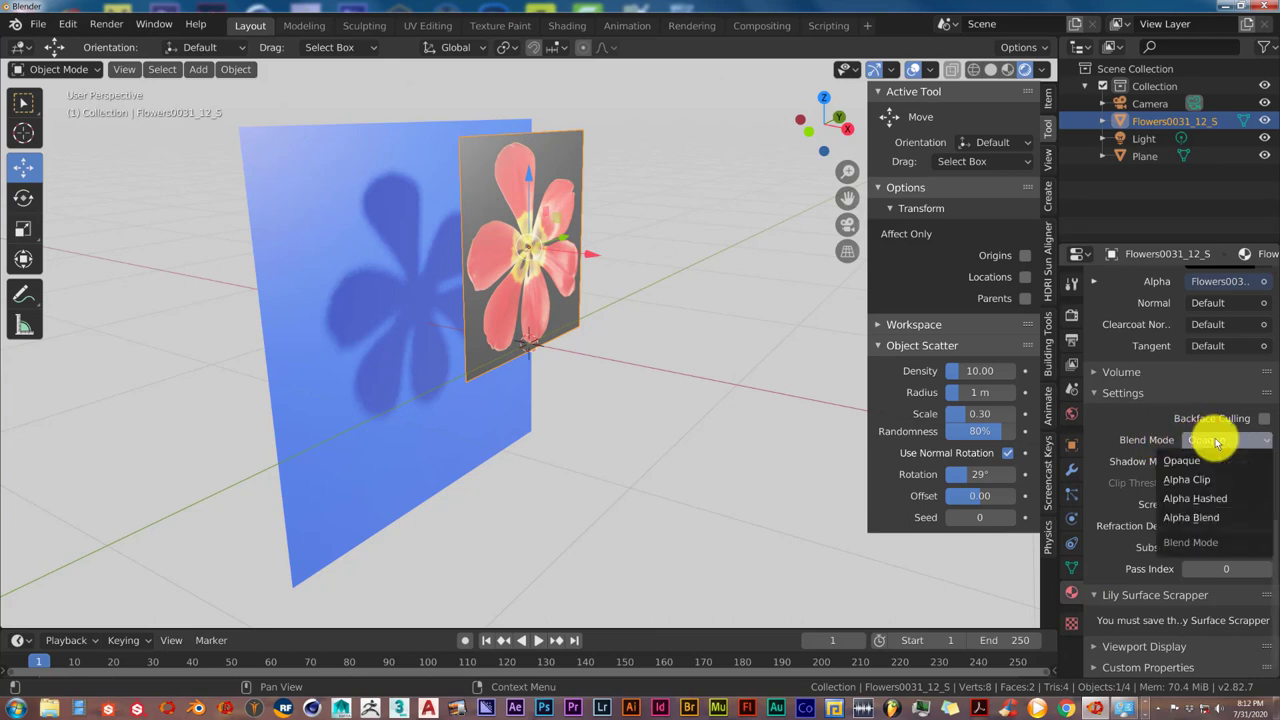
{"action": "left_click", "coordinate": [1210, 499]}
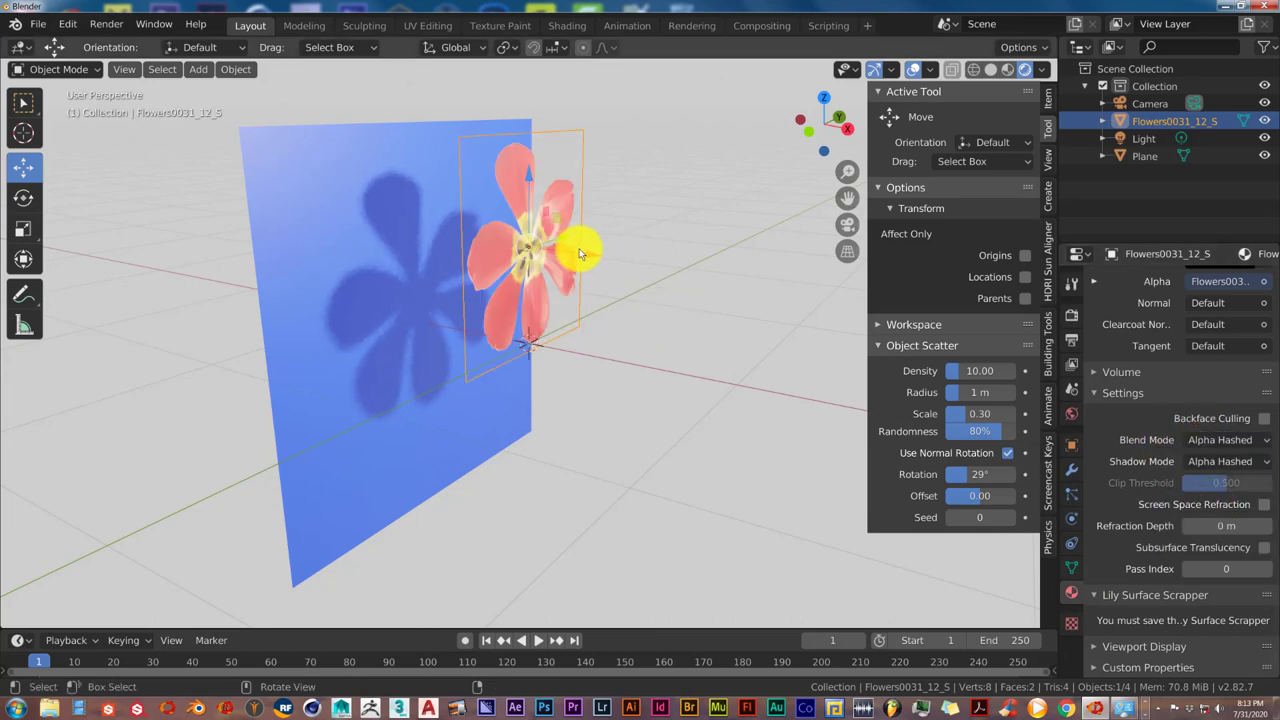
{"action": "scroll", "coordinate": [1164, 412], "scroll_direction": "up", "scroll_amount": 10}
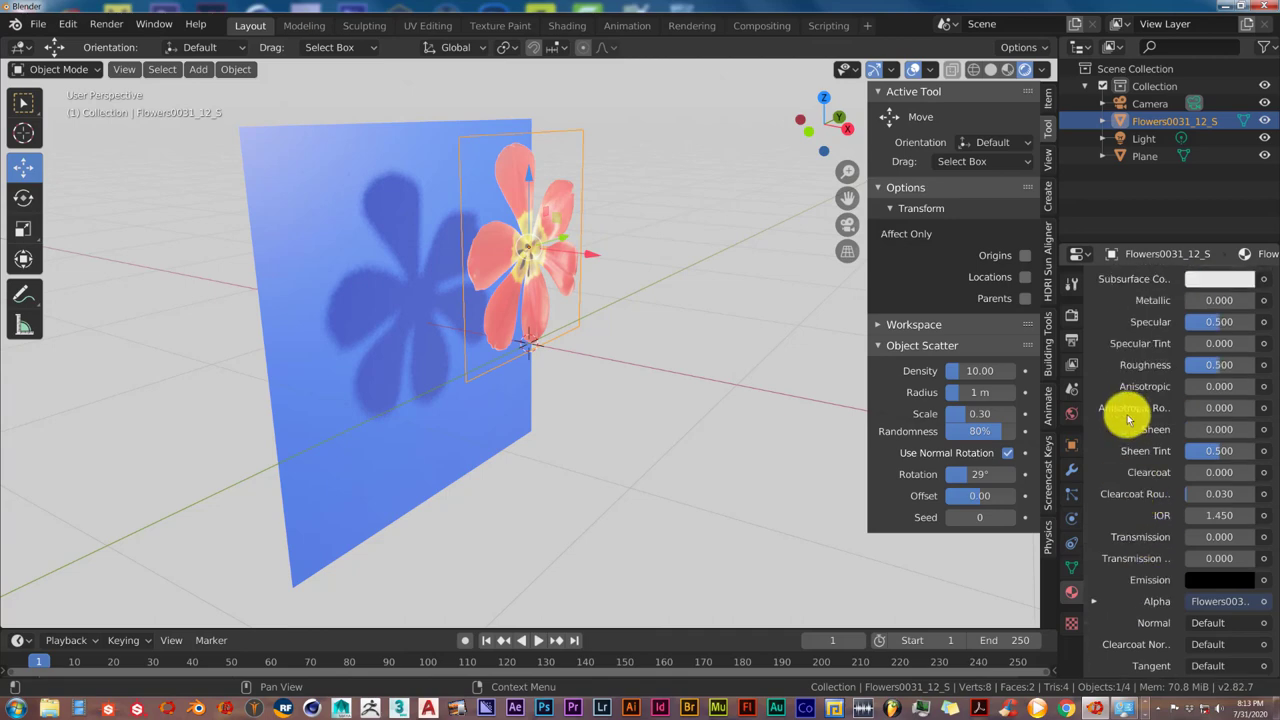
{"action": "scroll", "coordinate": [1094, 417], "scroll_direction": "up", "scroll_amount": 7}
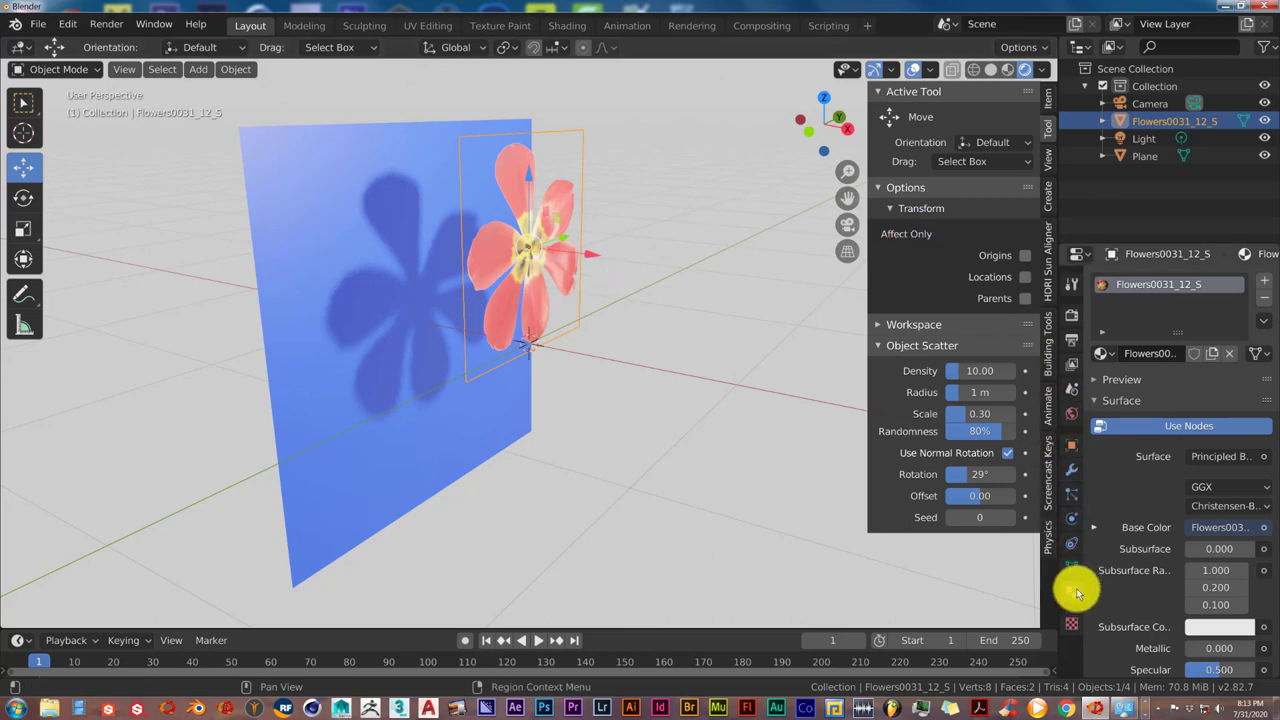
{"action": "scroll", "coordinate": [1136, 536], "scroll_direction": "down", "scroll_amount": 12}
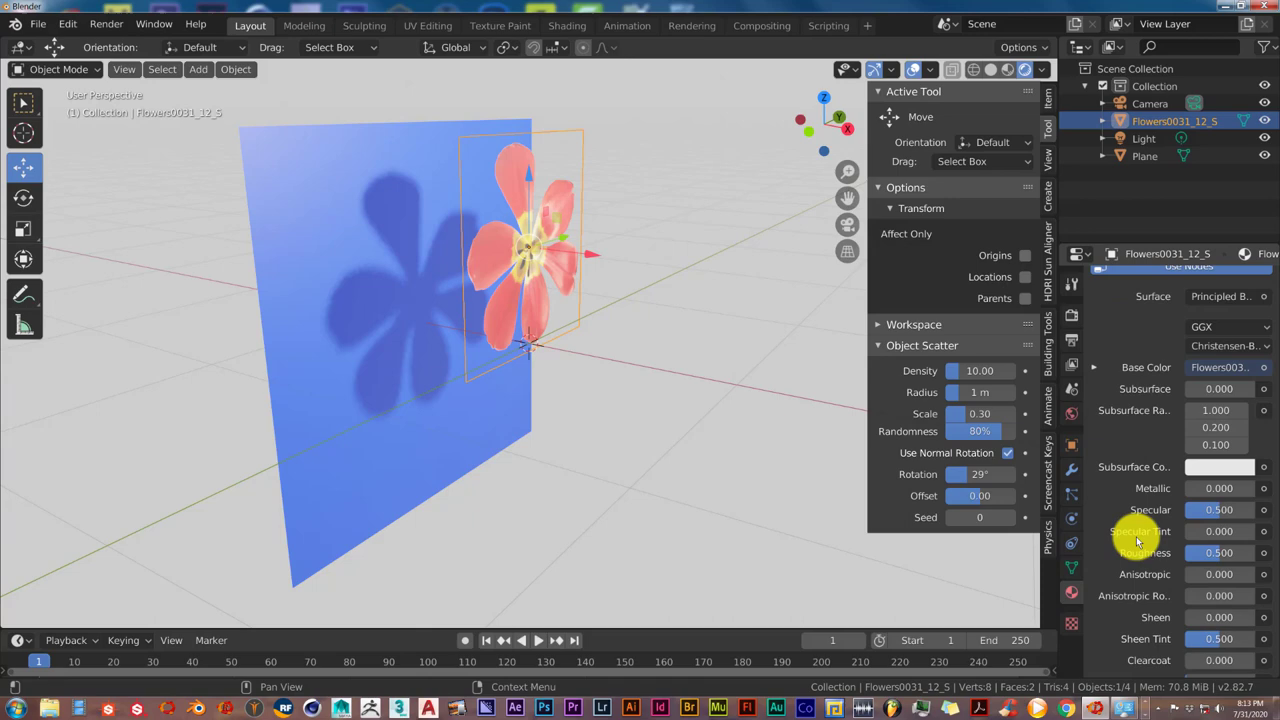
{"action": "scroll", "coordinate": [1136, 540], "scroll_direction": "down", "scroll_amount": 5}
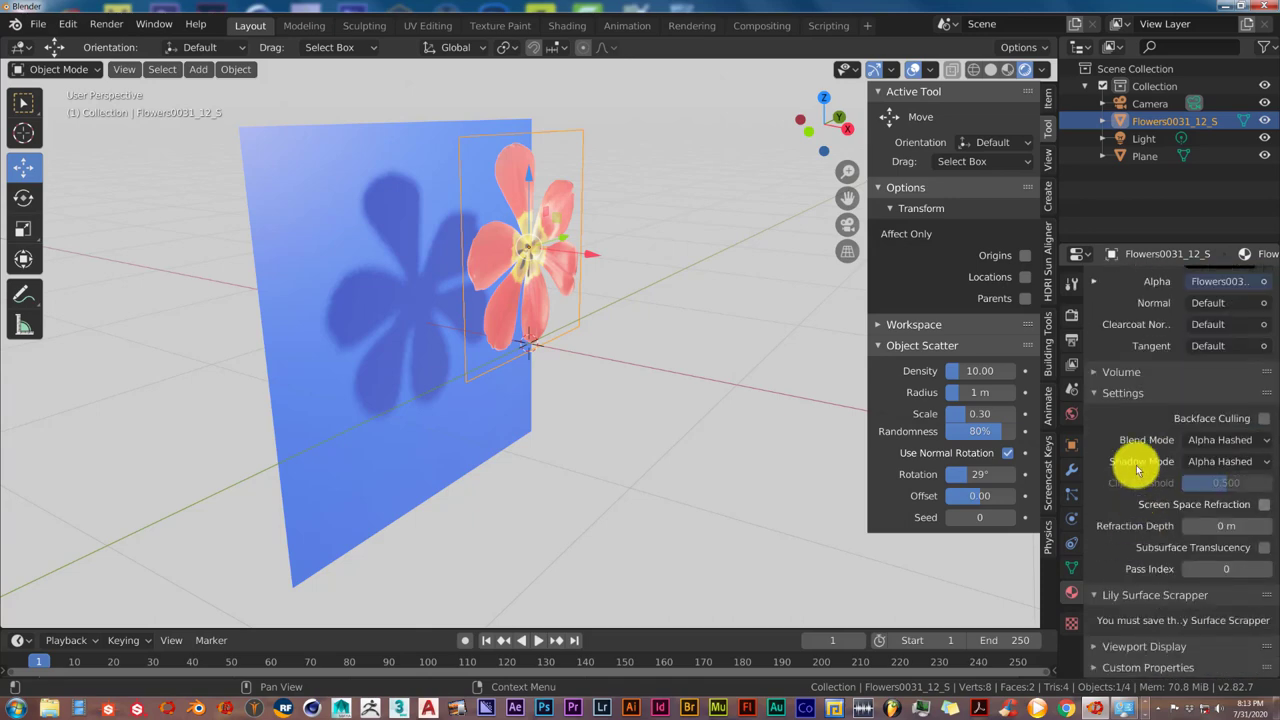
{"action": "left_click", "coordinate": [1190, 440]}
{"action": "left_click", "coordinate": [1197, 455]}
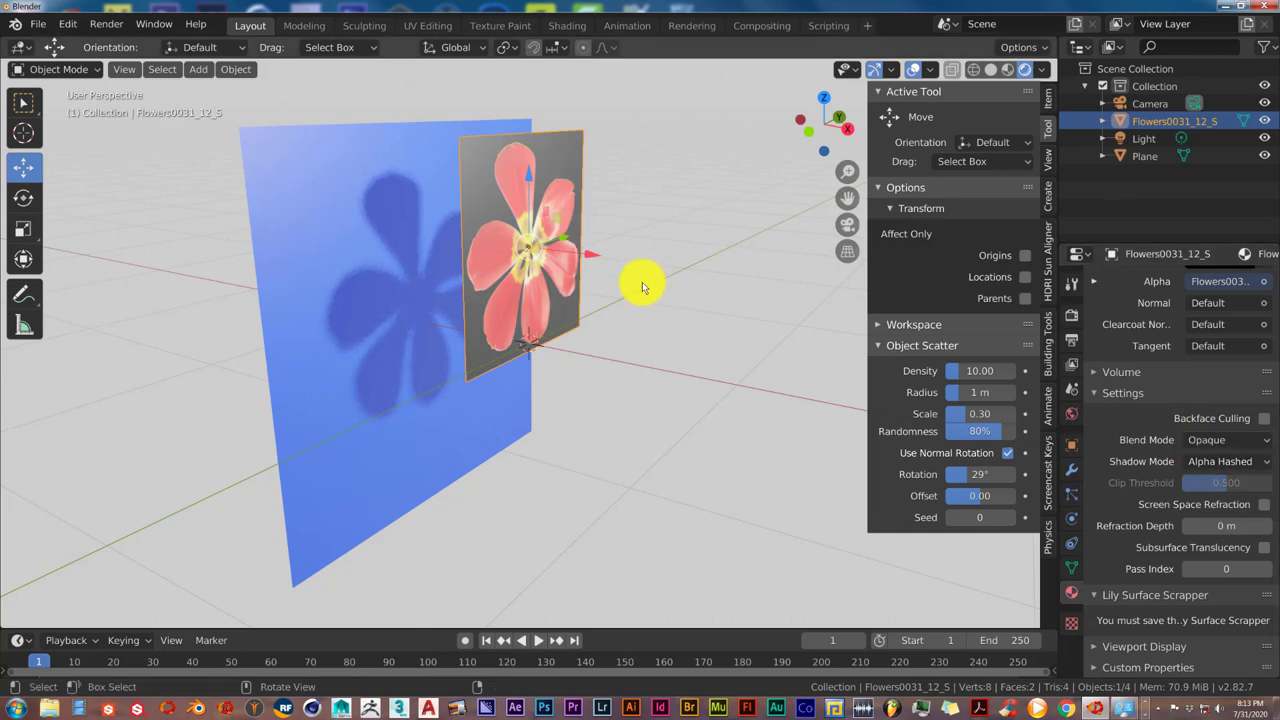
{"action": "left_click", "coordinate": [1243, 442]}
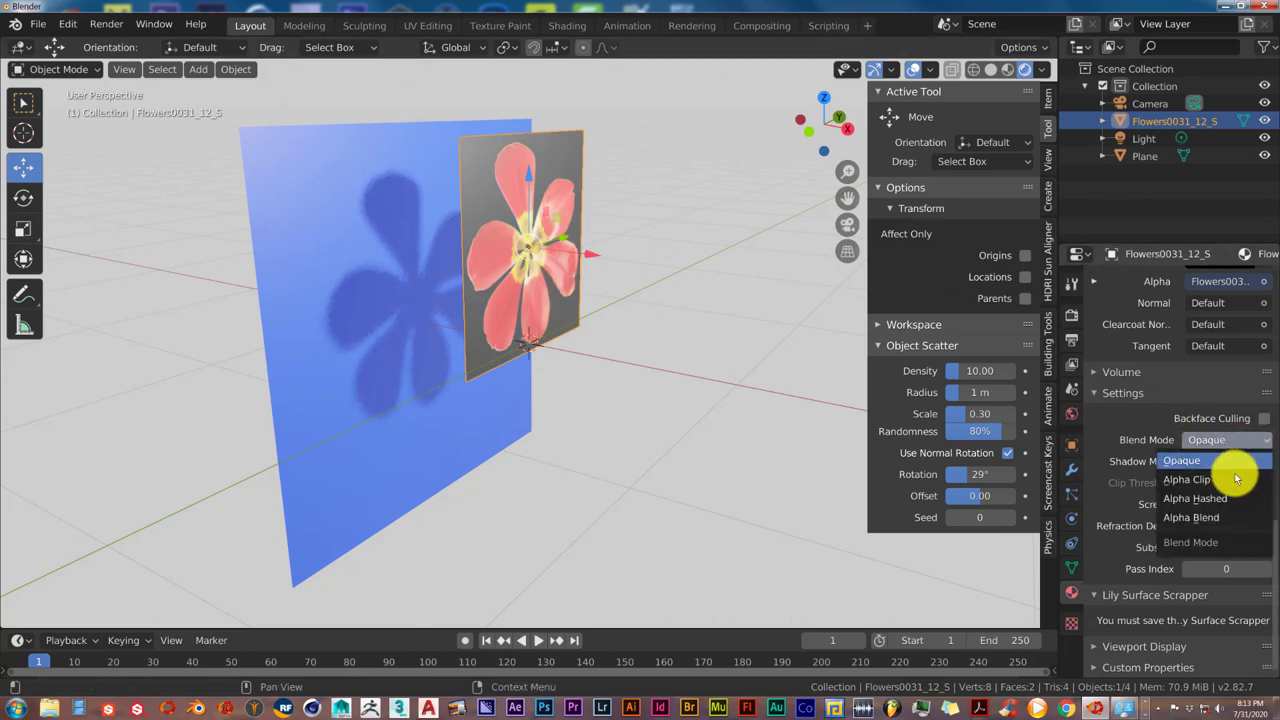
{"action": "left_click", "coordinate": [1218, 498]}
{"action": "left_click", "coordinate": [1222, 461]}
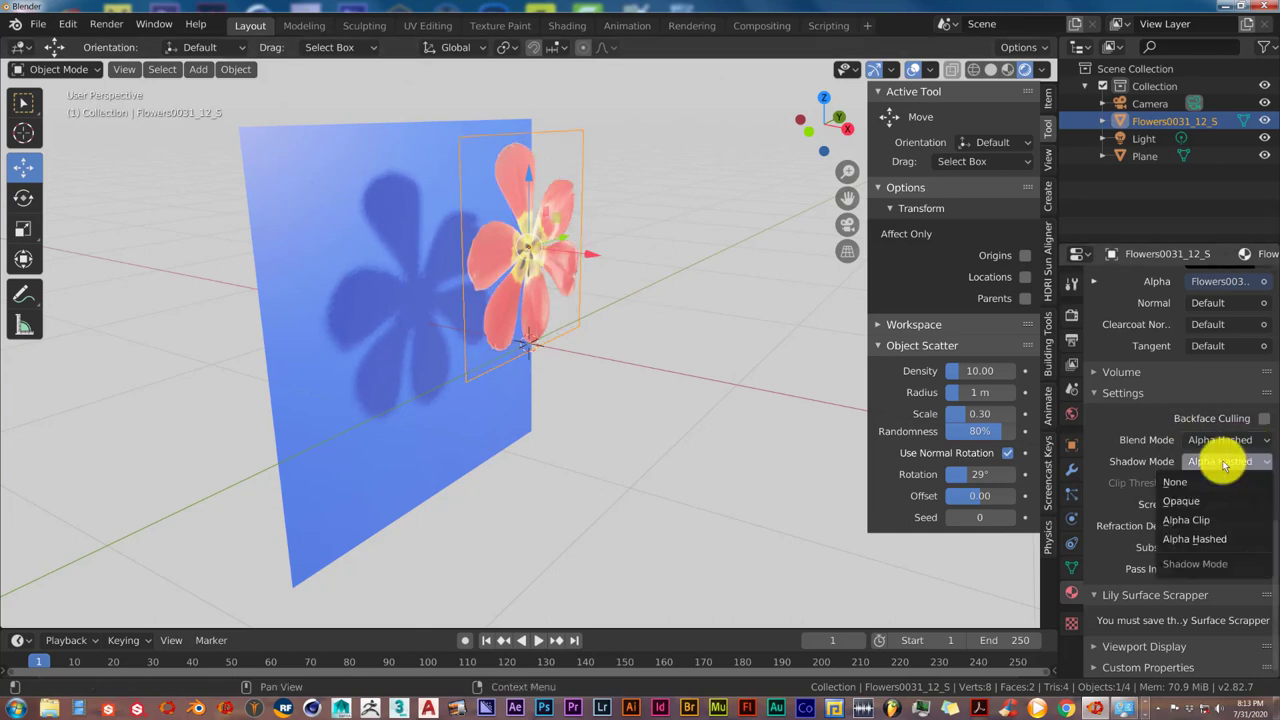
{"action": "left_click", "coordinate": [1234, 500]}
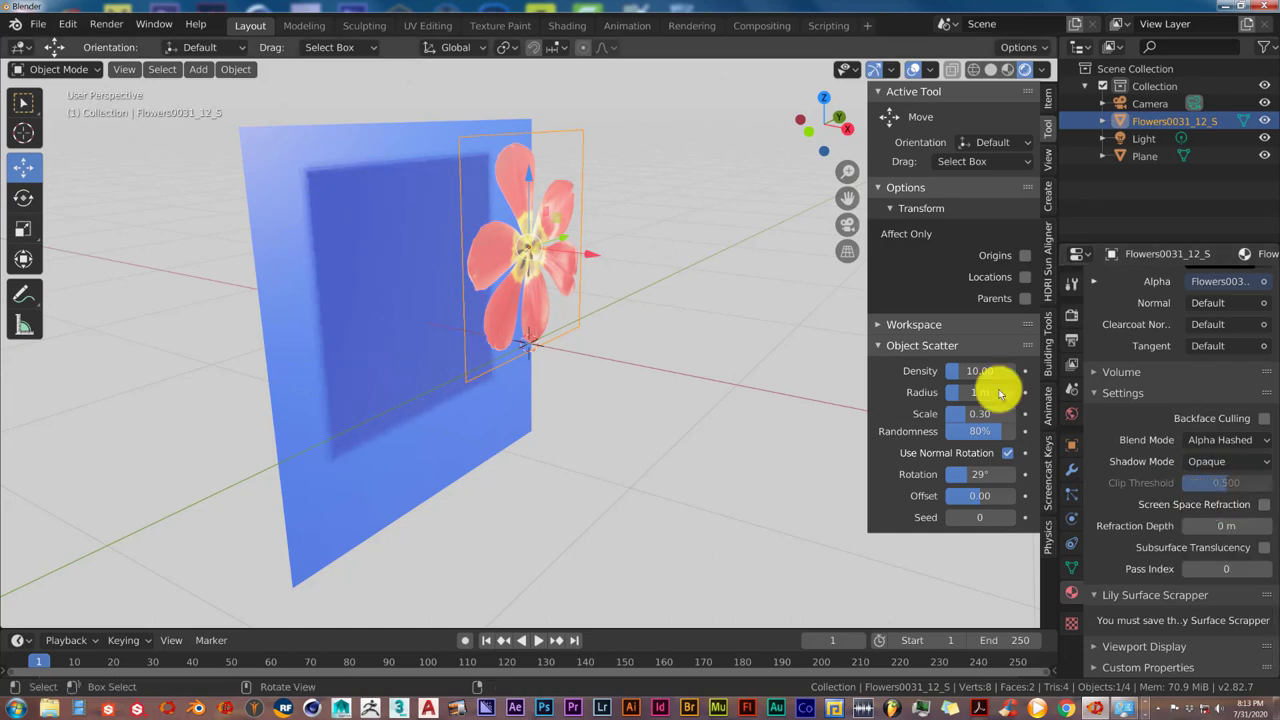
{"action": "left_click", "coordinate": [1208, 459]}
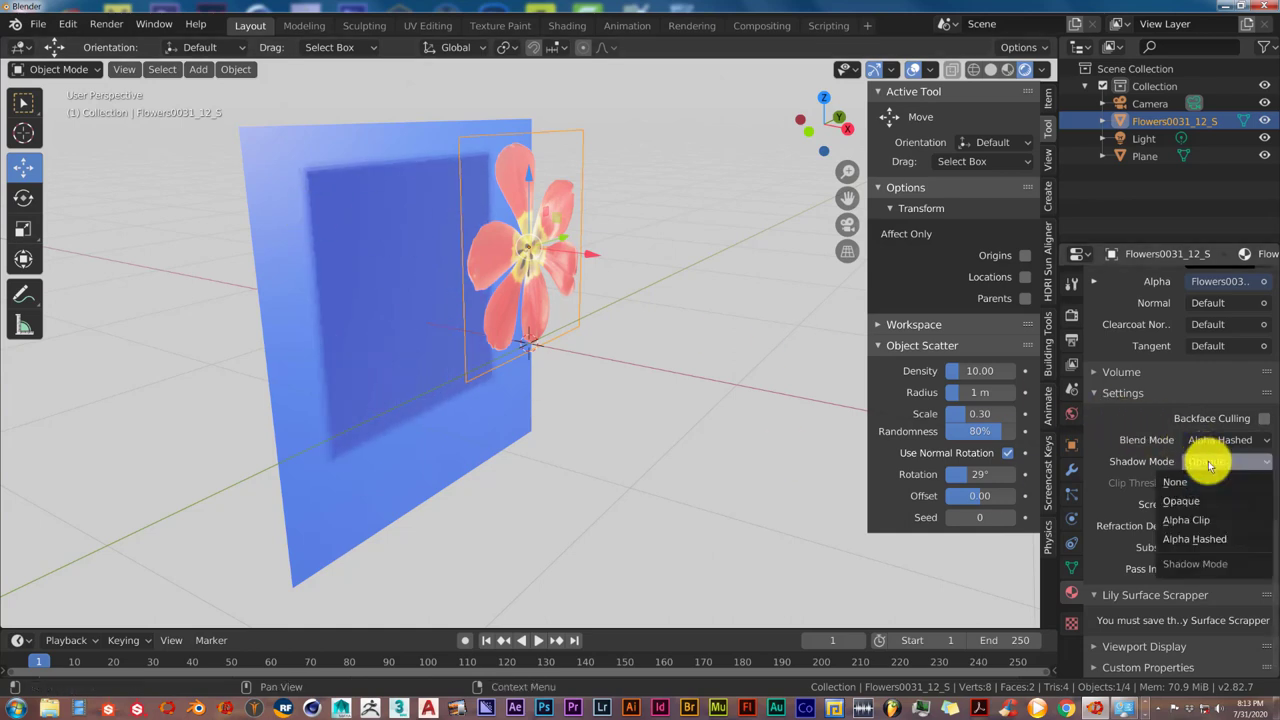
{"action": "left_click", "coordinate": [1196, 538]}
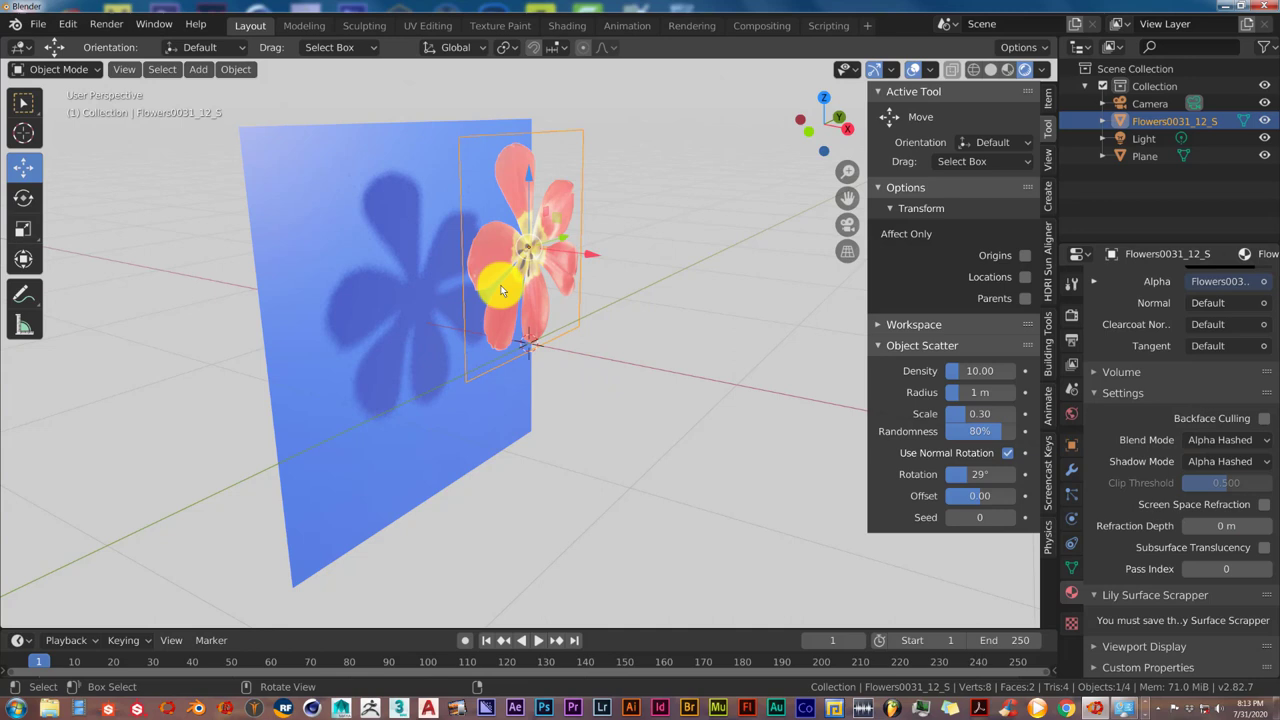